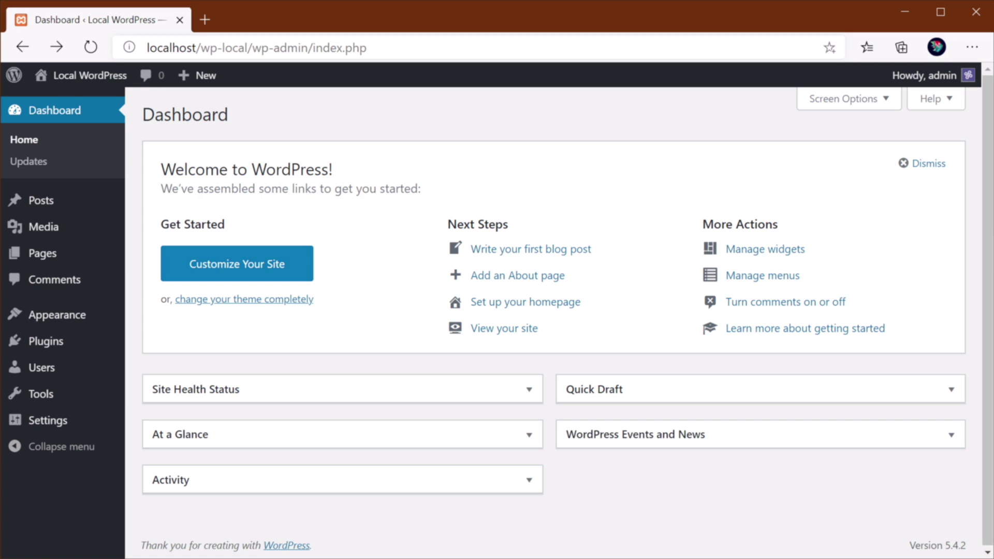
Open wp-config.php from C:\xampp\htdocs\wp-local in Visual Studio Code using Open with Code.
{"action": "key", "text": "alt+Tab"}
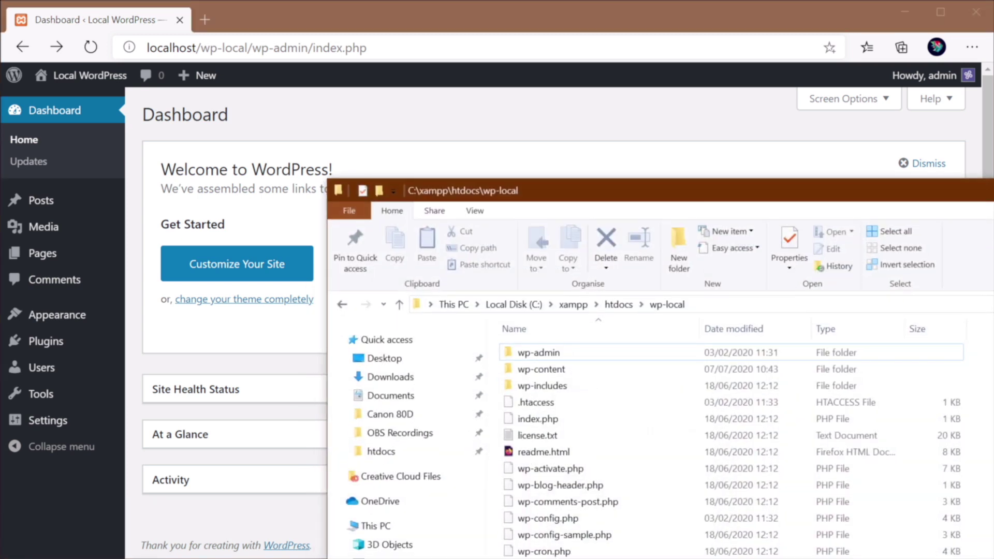
{"action": "left_click_drag", "start_coordinate": [698, 186], "coordinate": [471, 23]}
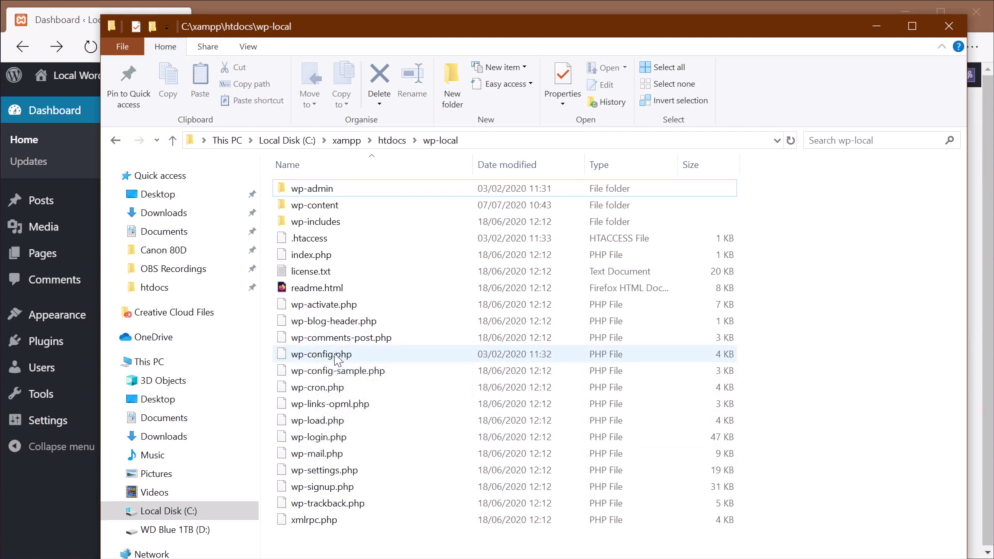
{"action": "left_click", "coordinate": [399, 352]}
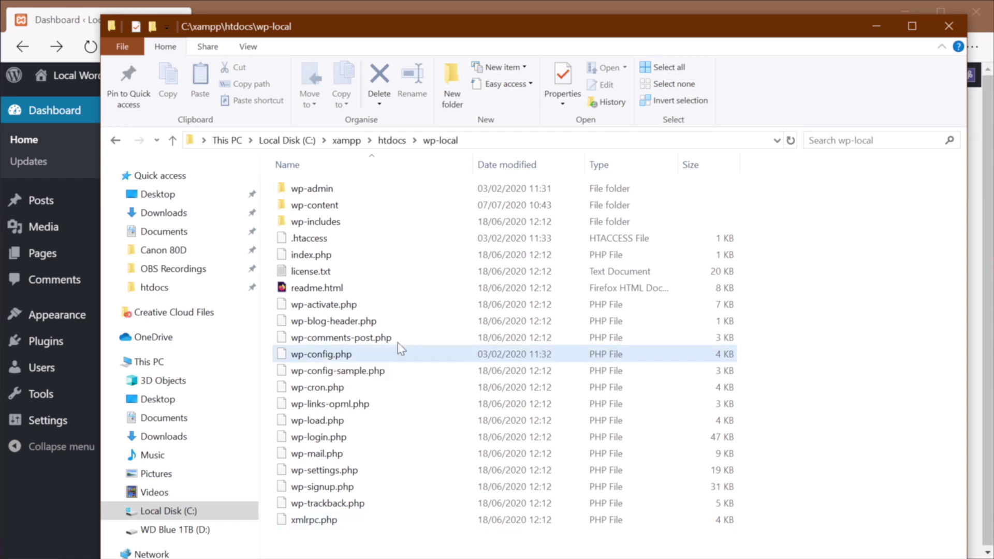
{"action": "right_click", "coordinate": [325, 357]}
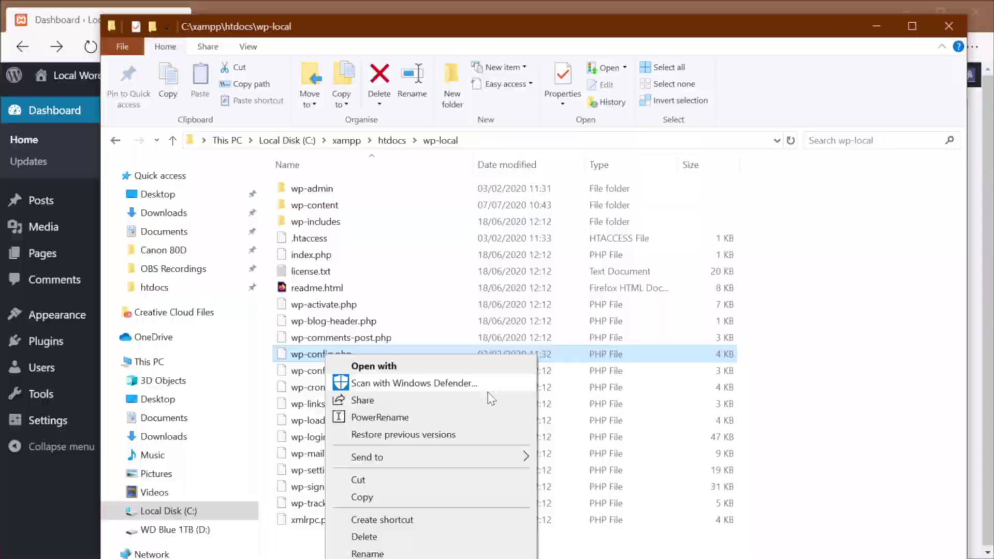
{"action": "left_click", "coordinate": [352, 364]}
{"action": "scroll", "coordinate": [497, 306], "scroll_direction": "down", "scroll_amount": 20}
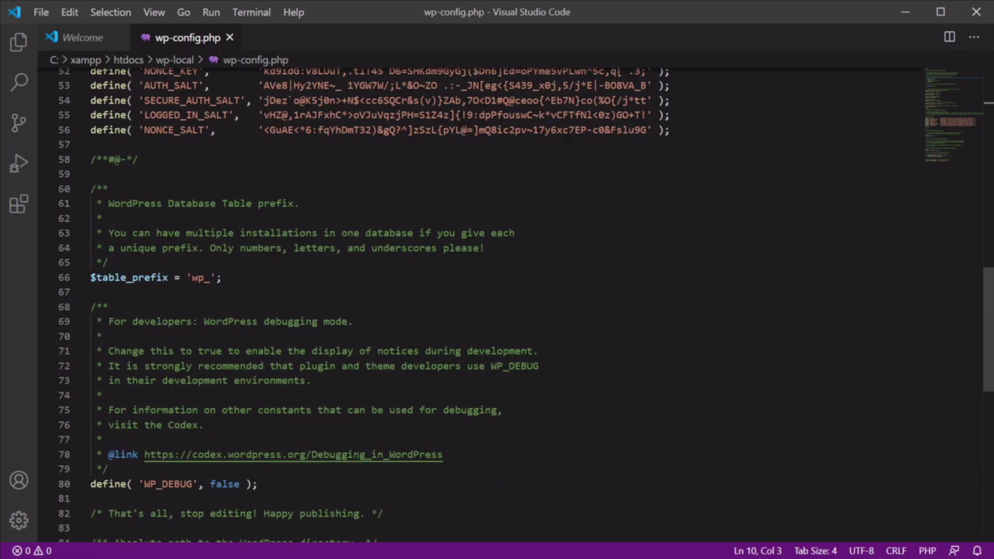
Append define( 'WP_MEMORY_LIMIT', '256M' ); as line 92 of wp-config.php and save it.
{"action": "scroll", "coordinate": [497, 306], "scroll_direction": "down", "scroll_amount": 6}
{"action": "scroll", "coordinate": [497, 305], "scroll_direction": "up", "scroll_amount": 4}
{"action": "left_click", "coordinate": [91, 250]}
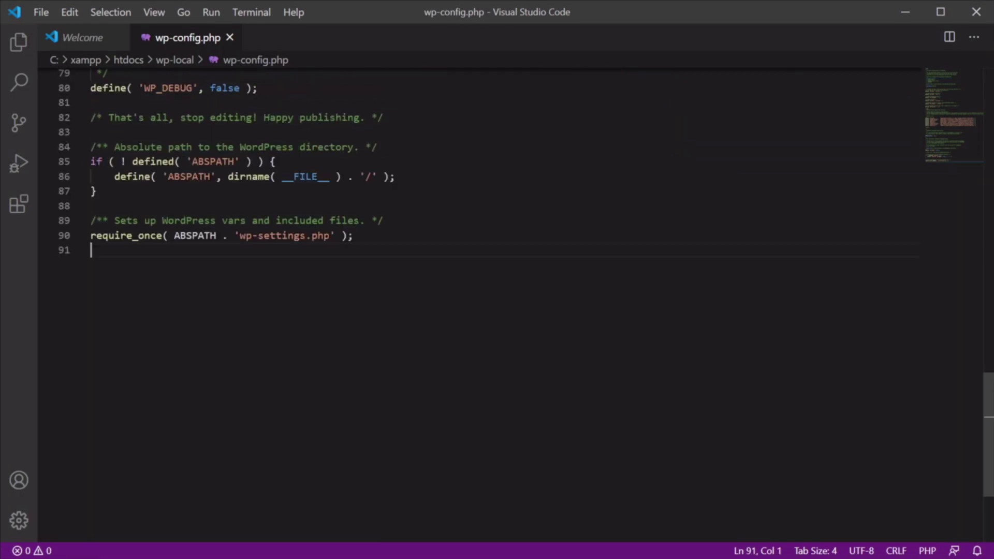
{"action": "key", "text": "Return"}
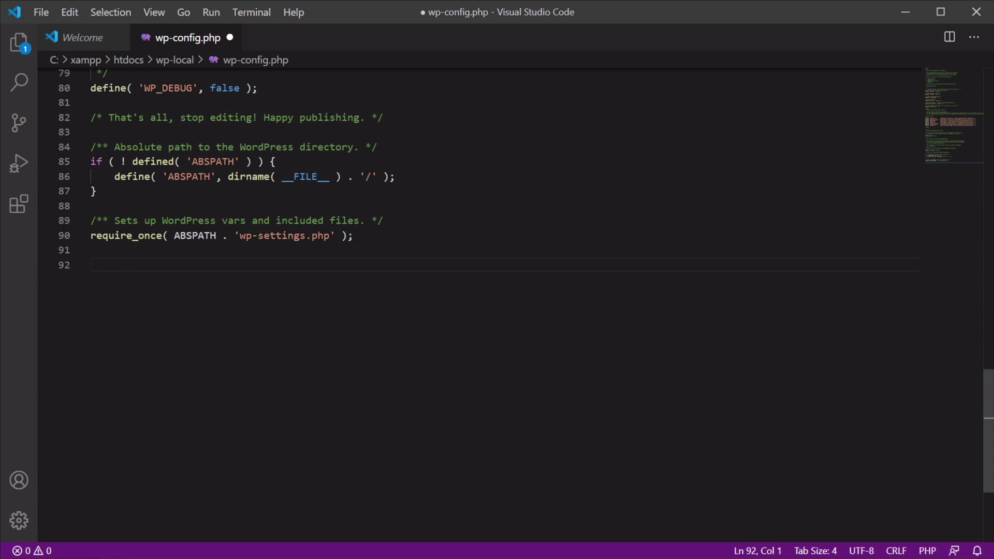
{"action": "type", "text": "define( 'WP_MEMORY_LIMIT', '256M' );"}
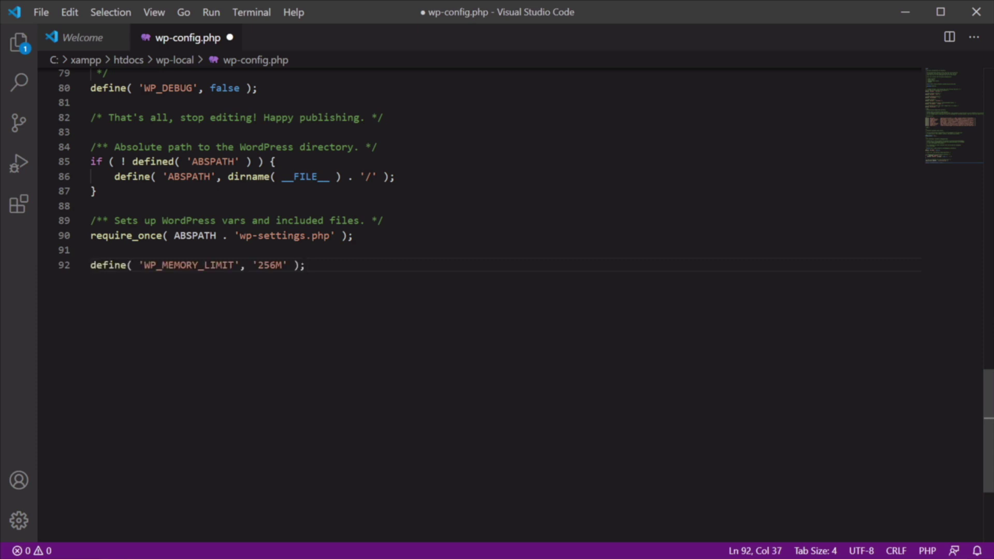
{"action": "key", "text": "ctrl+s"}
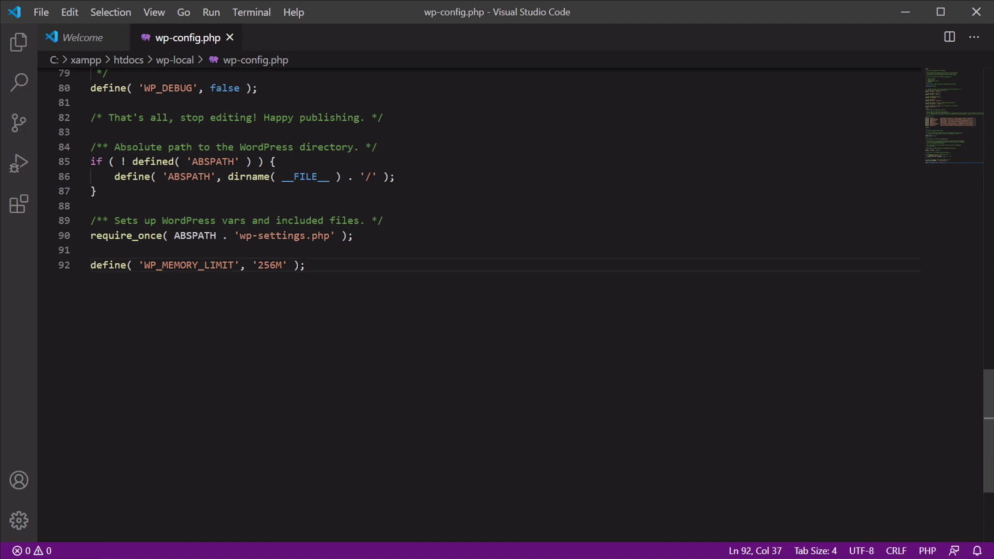
{"action": "left_click_drag", "start_coordinate": [96, 264], "coordinate": [287, 264]}
Deselect the new WP_MEMORY_LIMIT definition on line 92 of wp-config.php.
{"action": "left_click", "coordinate": [306, 264]}
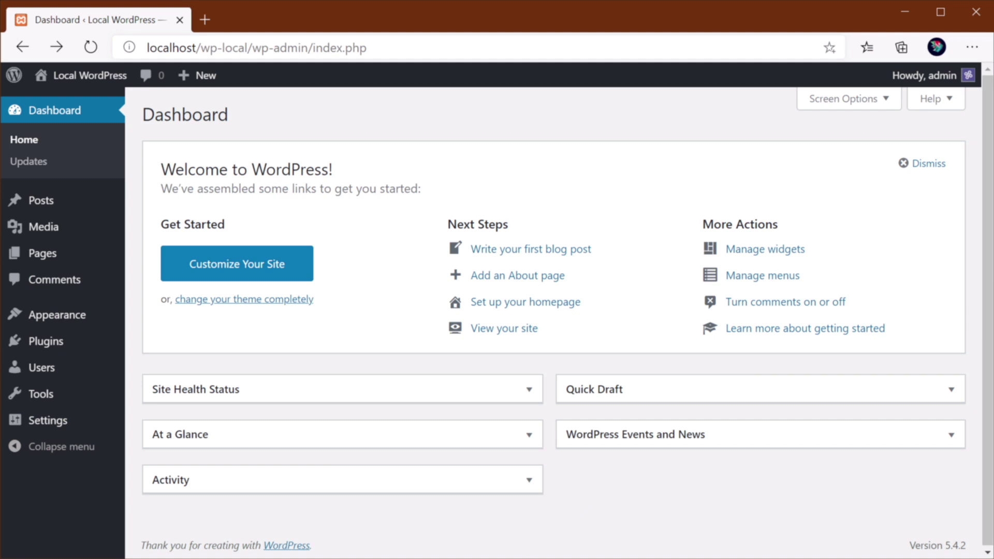
Go from wp-content into themes\twentytwenty, select functions.php, and minimize File Explorer.
{"action": "key", "text": "alt+Tab"}
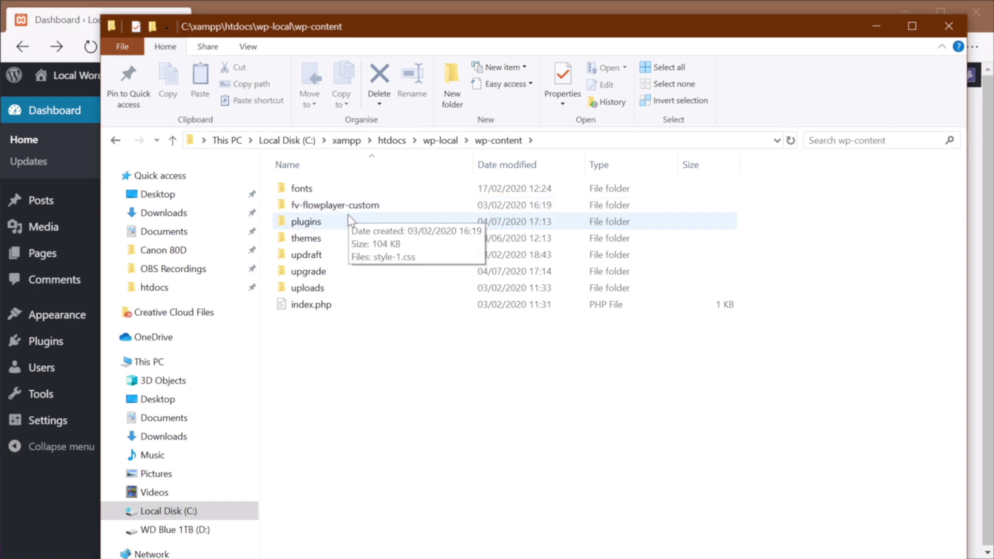
{"action": "double_click", "coordinate": [344, 239]}
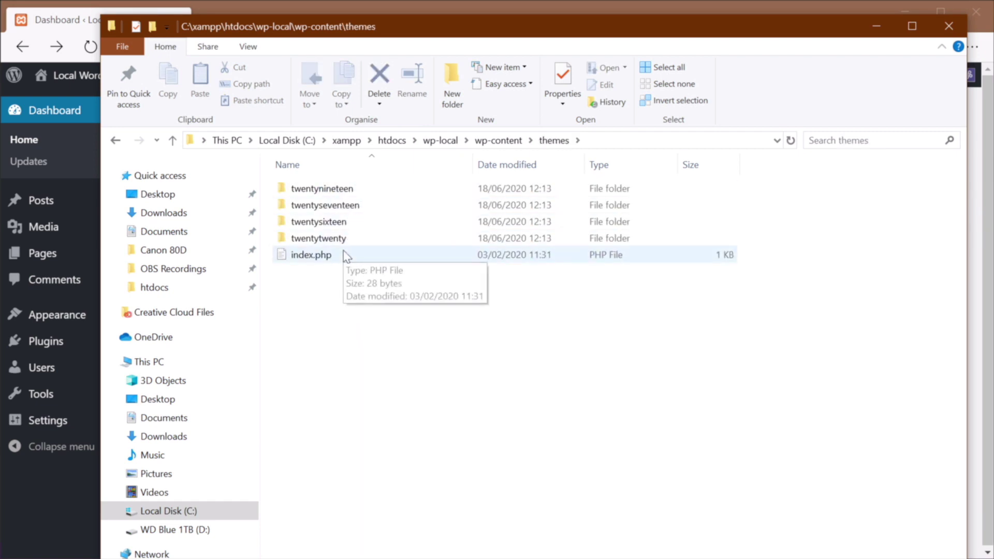
{"action": "double_click", "coordinate": [345, 240]}
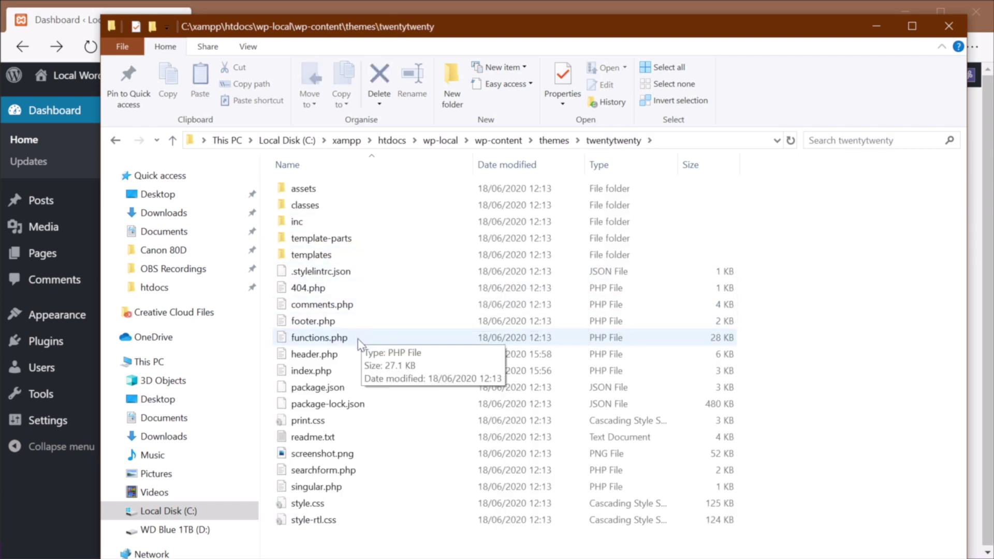
{"action": "left_click", "coordinate": [369, 343]}
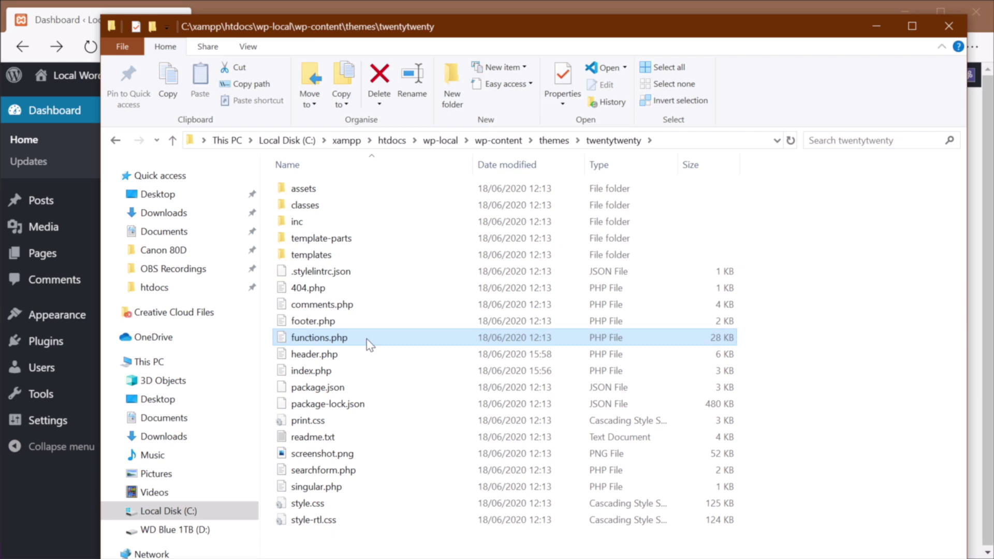
{"action": "left_click", "coordinate": [879, 30]}
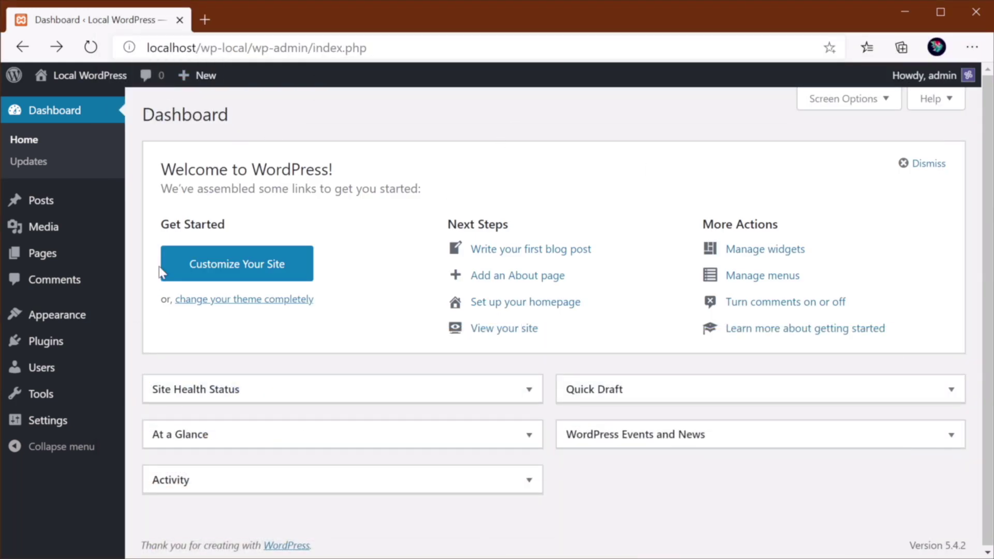
Open the Theme Editor and load Twenty Twenty's Theme Functions (functions.php).
{"action": "mouse_move", "coordinate": [66, 317]}
{"action": "left_click", "coordinate": [176, 427]}
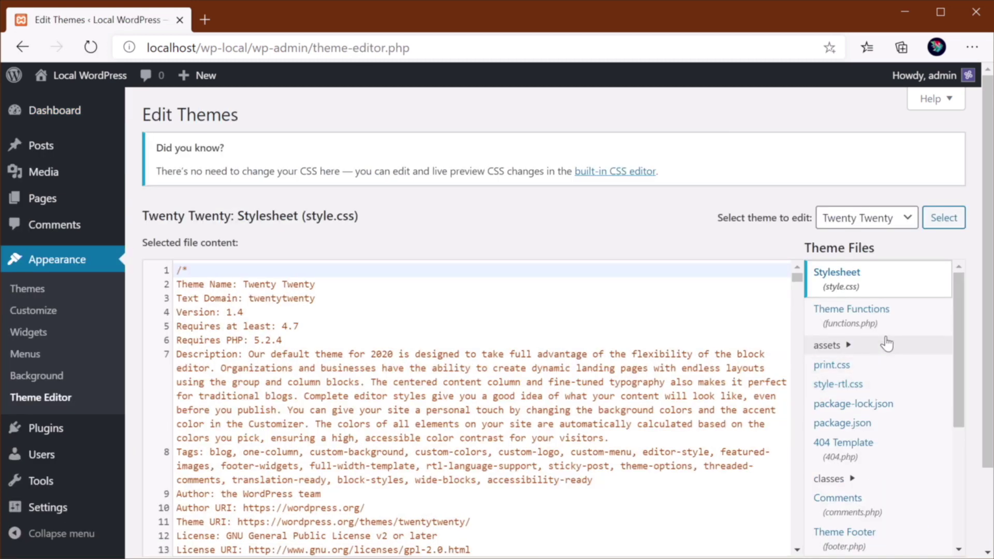
{"action": "scroll", "coordinate": [883, 339], "scroll_direction": "down", "scroll_amount": 4}
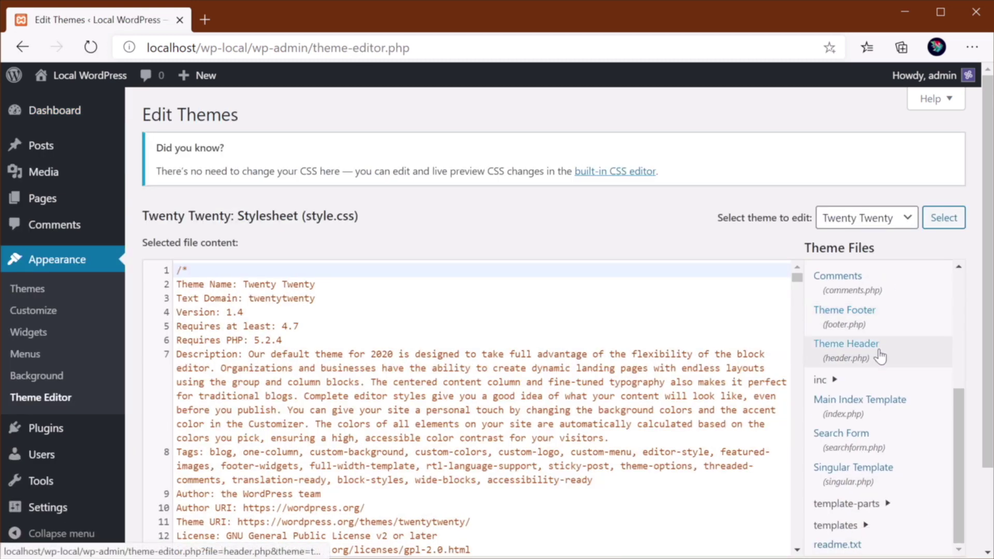
{"action": "scroll", "coordinate": [893, 412], "scroll_direction": "up", "scroll_amount": 4}
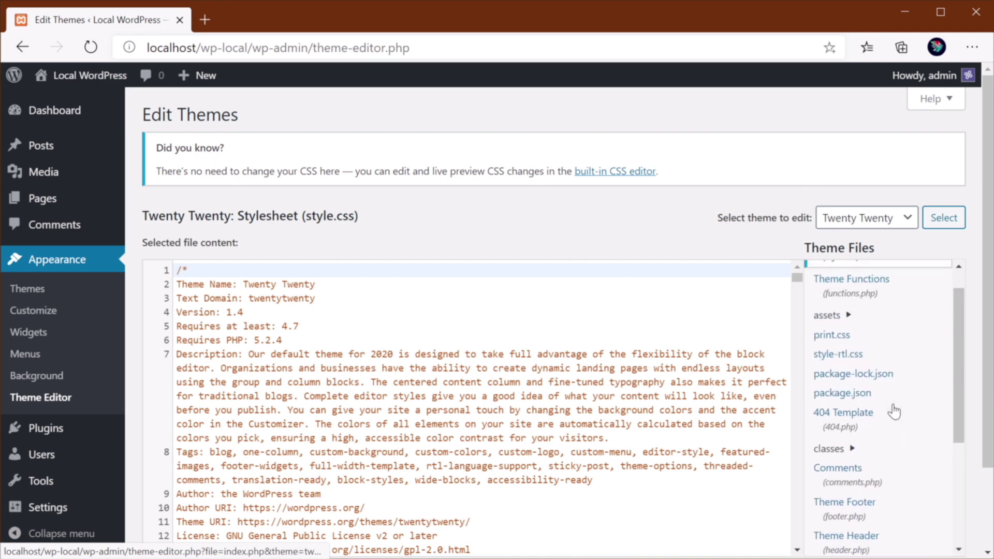
{"action": "left_click", "coordinate": [880, 291]}
Scroll to the end of functions.php and place the caret after the closing brace.
{"action": "left_click_drag", "start_coordinate": [797, 208], "coordinate": [802, 512]}
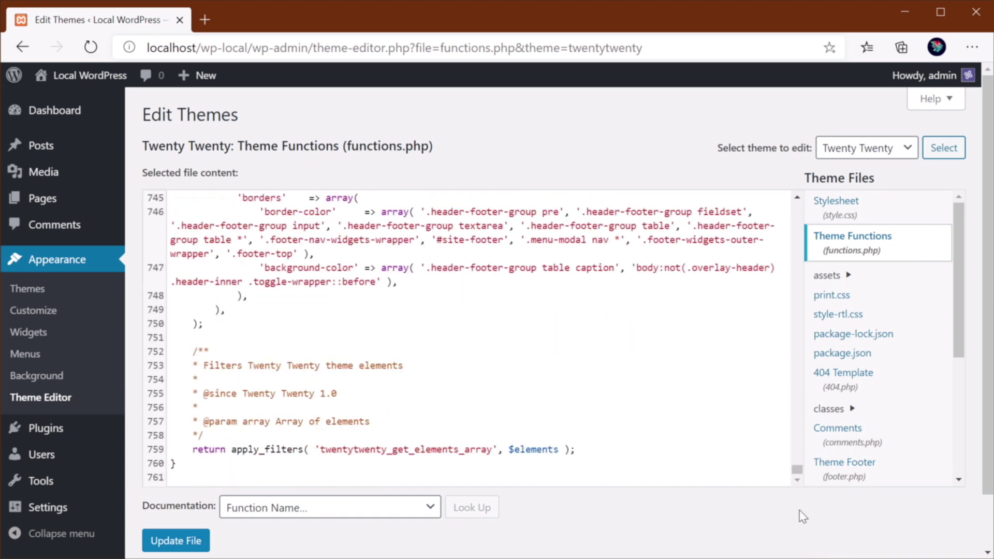
{"action": "left_click", "coordinate": [572, 449]}
{"action": "scroll", "coordinate": [572, 450], "scroll_direction": "up", "scroll_amount": 5}
{"action": "scroll", "coordinate": [466, 337], "scroll_direction": "up", "scroll_amount": 6}
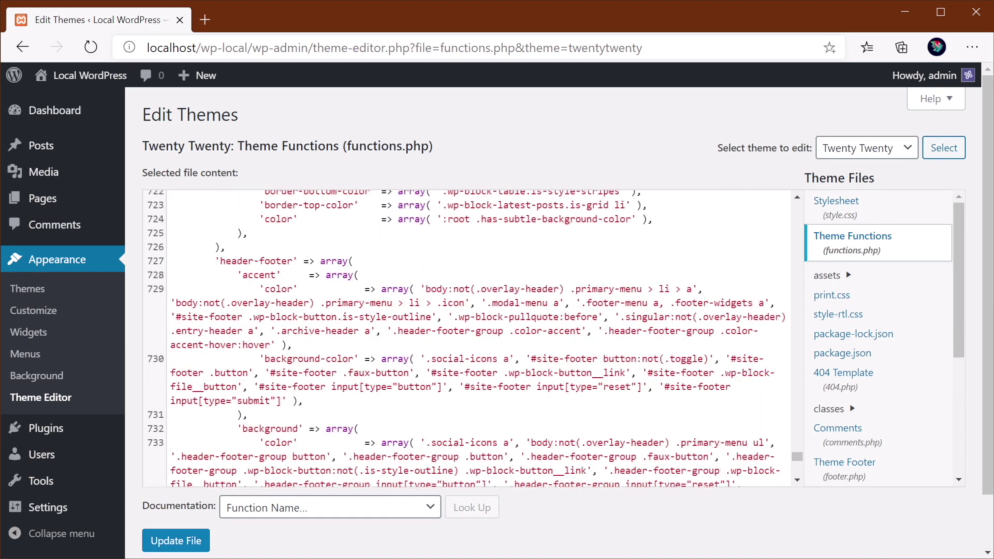
{"action": "scroll", "coordinate": [466, 336], "scroll_direction": "down", "scroll_amount": 10}
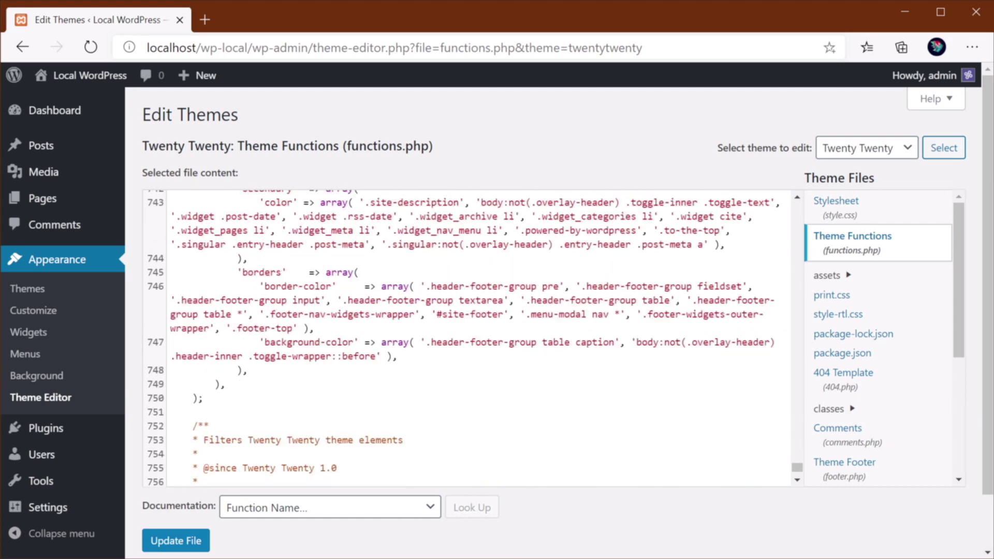
{"action": "left_click", "coordinate": [176, 463]}
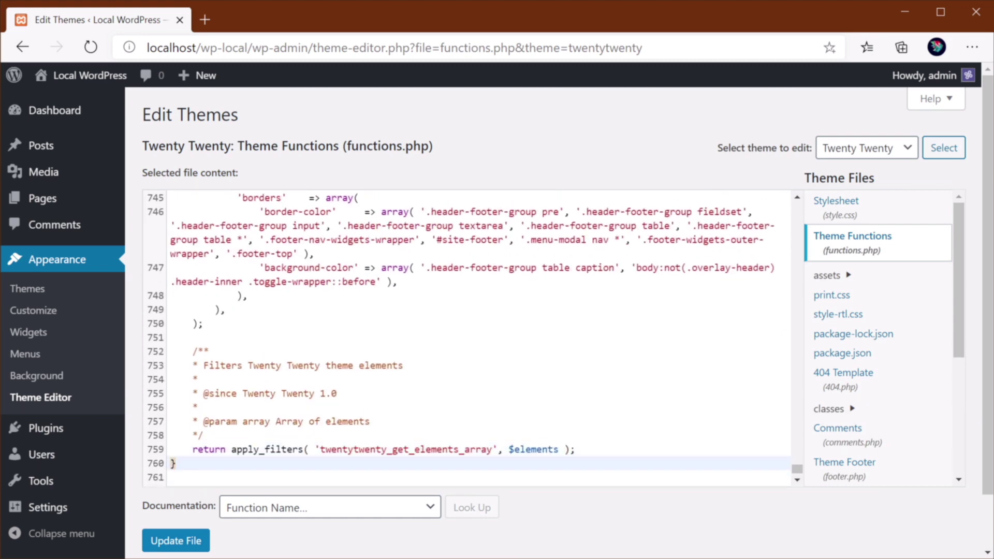
Paste the change_image_editor_to_gd function preferring WP_Image_Editor_GD at the end of functions.php.
{"action": "key", "text": "Return"}
{"action": "key", "text": "Return"}
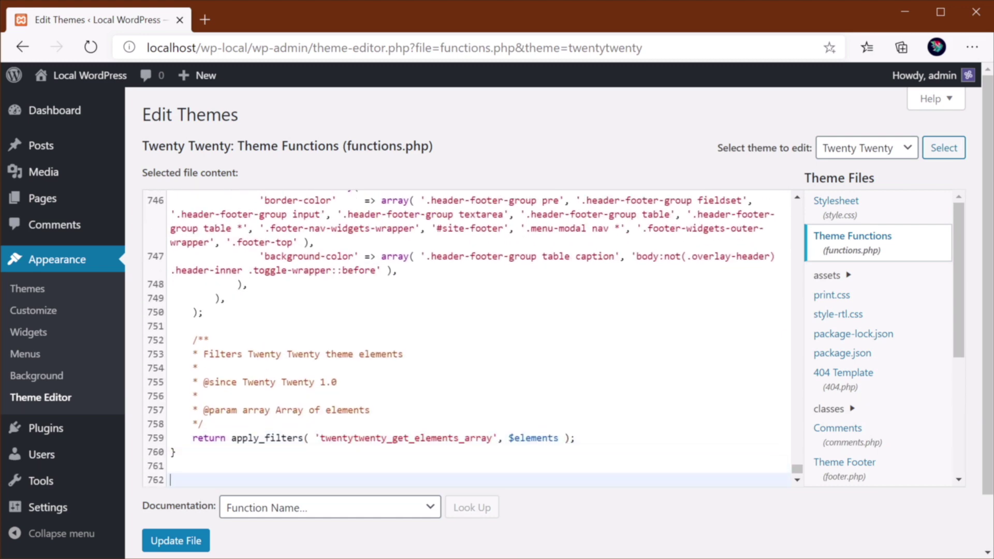
{"action": "type", "text": "function change_image_editor_to_gd($editors) {     $gd_editor = 'WP_Image_Editor_GD';     $editors = array_diff($editors, array($gd_editor));     array_unshift($editors, $gd_editor);     return $editors; }  add_filter('wp_image_editors', 'change_image_editor_to_gd');"}
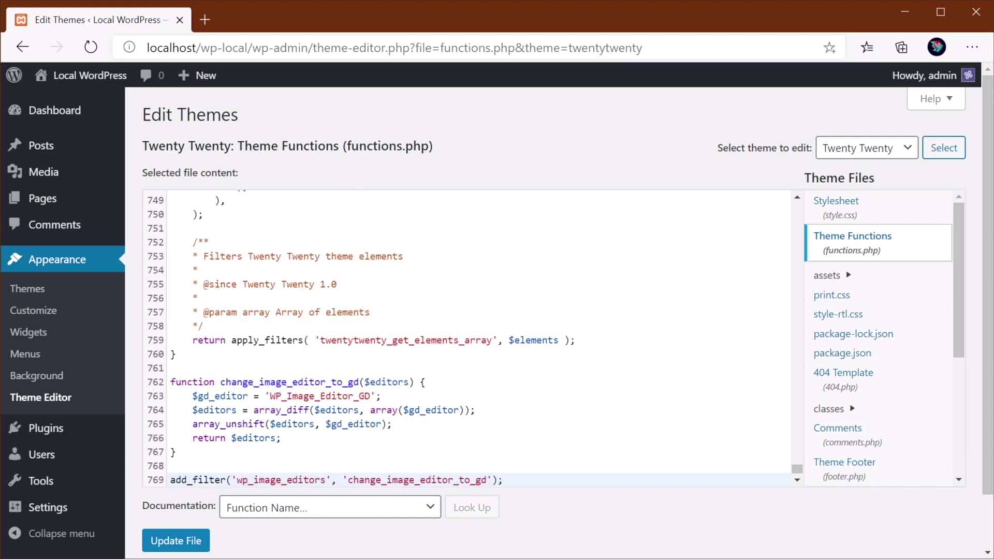
{"action": "left_click_drag", "start_coordinate": [219, 382], "coordinate": [359, 382]}
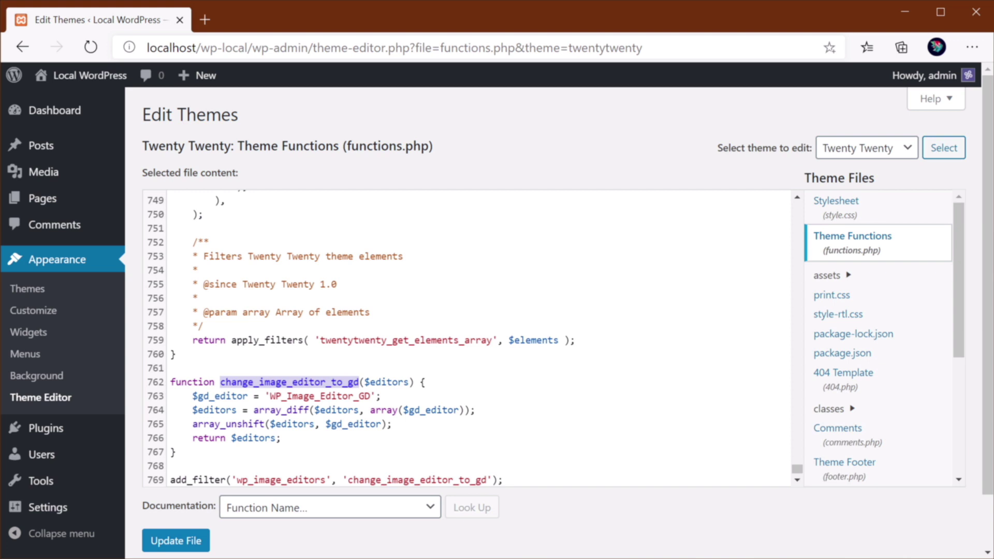
{"action": "left_click", "coordinate": [313, 382]}
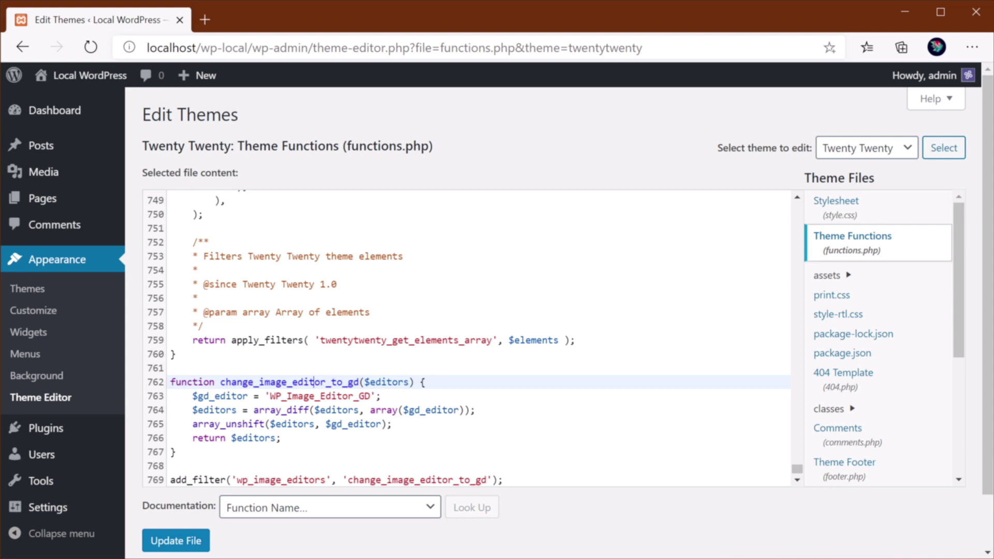
{"action": "left_click_drag", "start_coordinate": [364, 382], "coordinate": [409, 382]}
{"action": "left_click", "coordinate": [409, 382]}
{"action": "left_click_drag", "start_coordinate": [199, 396], "coordinate": [277, 396]}
{"action": "left_click", "coordinate": [291, 396]}
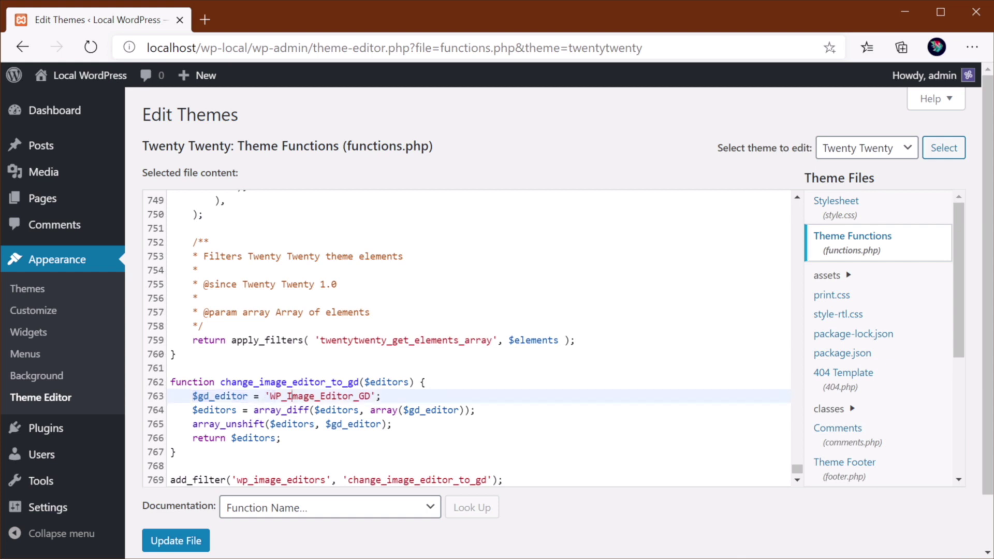
{"action": "double_click", "coordinate": [291, 396]}
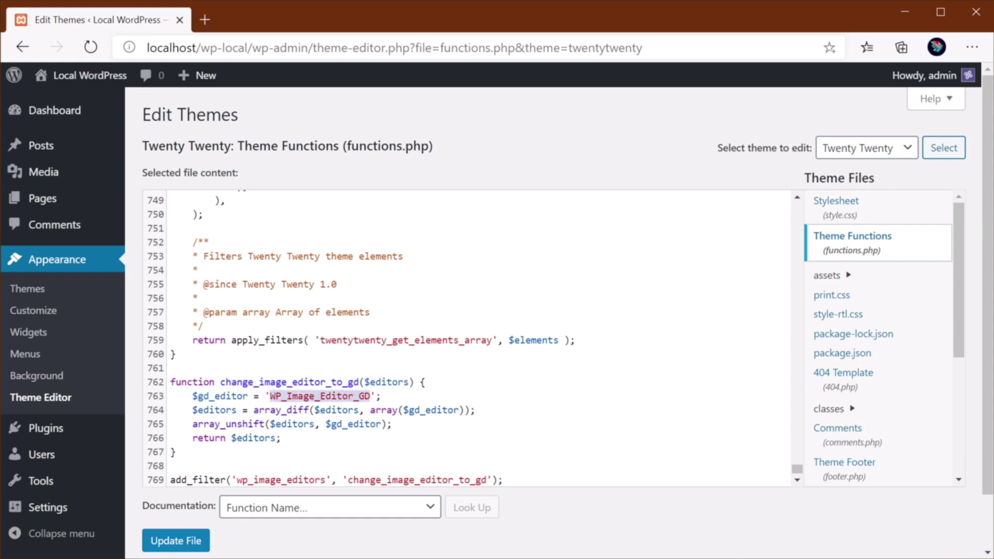
Check the add_filter call on wp_image_editors, then save functions.php with Update File.
{"action": "scroll", "coordinate": [362, 336], "scroll_direction": "down", "scroll_amount": 1}
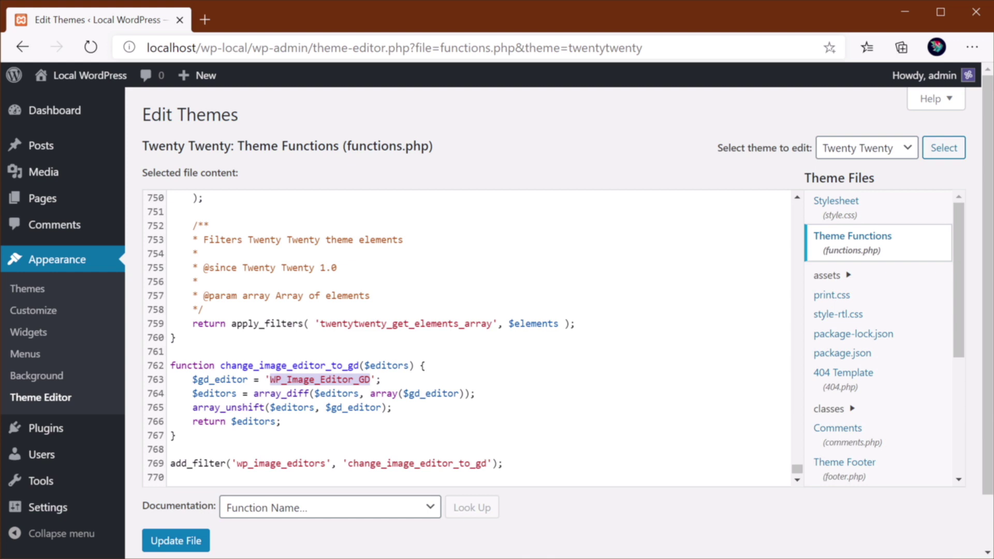
{"action": "left_click_drag", "start_coordinate": [236, 463], "coordinate": [487, 464]}
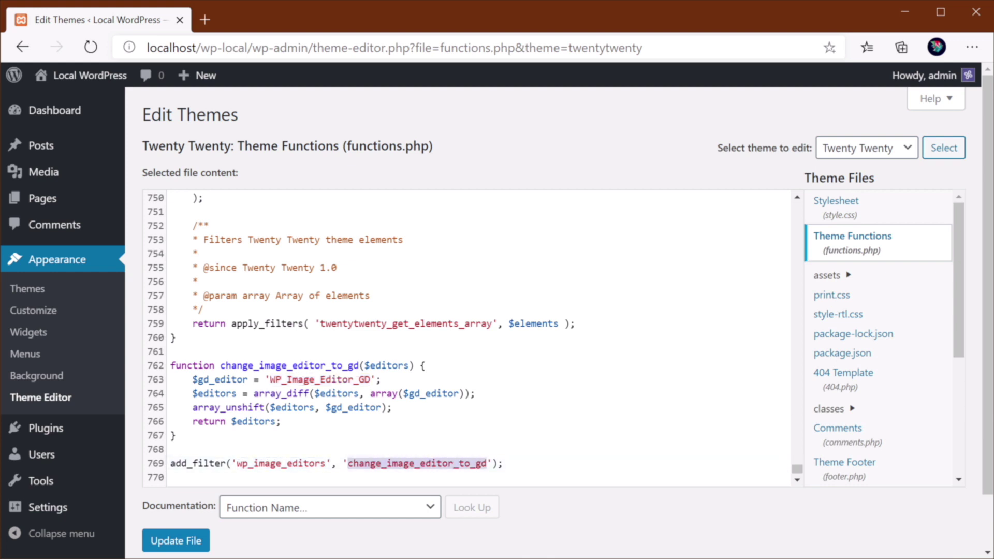
{"action": "left_click", "coordinate": [280, 421]}
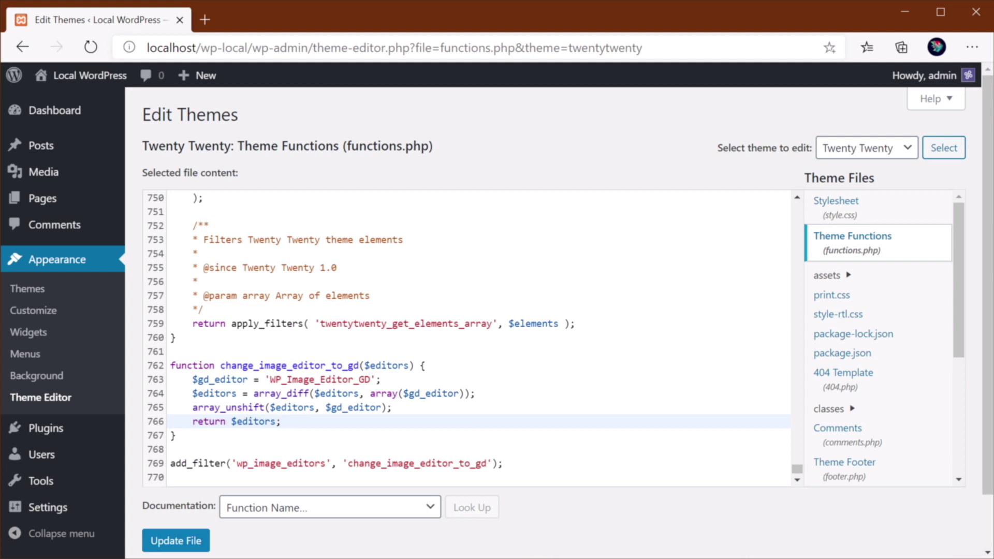
{"action": "left_click_drag", "start_coordinate": [237, 463], "coordinate": [486, 463]}
{"action": "left_click", "coordinate": [359, 393]}
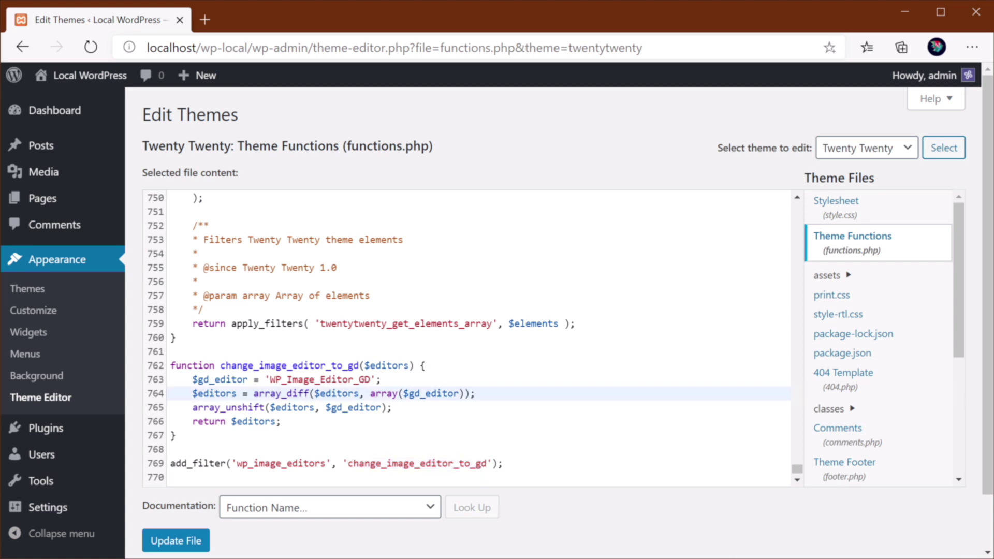
{"action": "left_click_drag", "start_coordinate": [270, 379], "coordinate": [371, 379]}
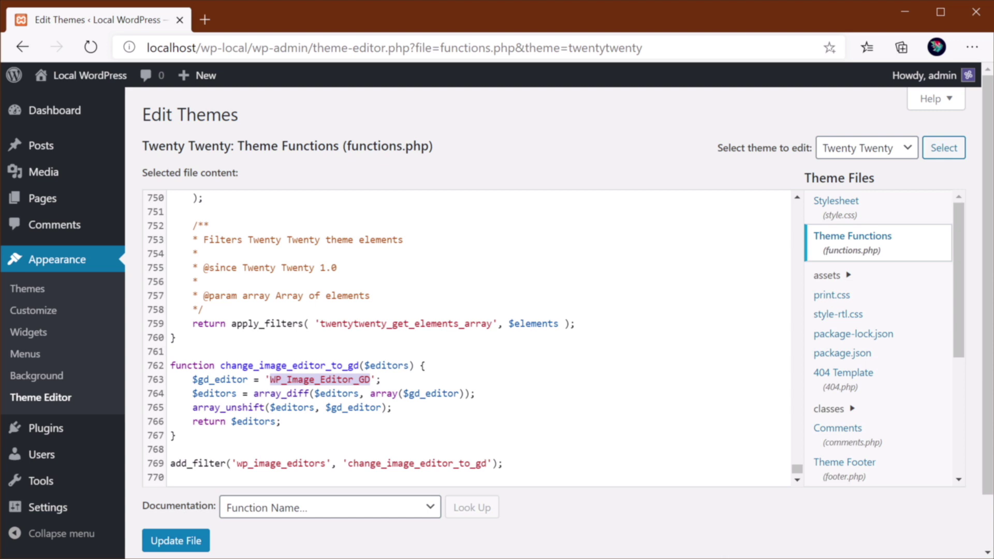
{"action": "left_click", "coordinate": [280, 422]}
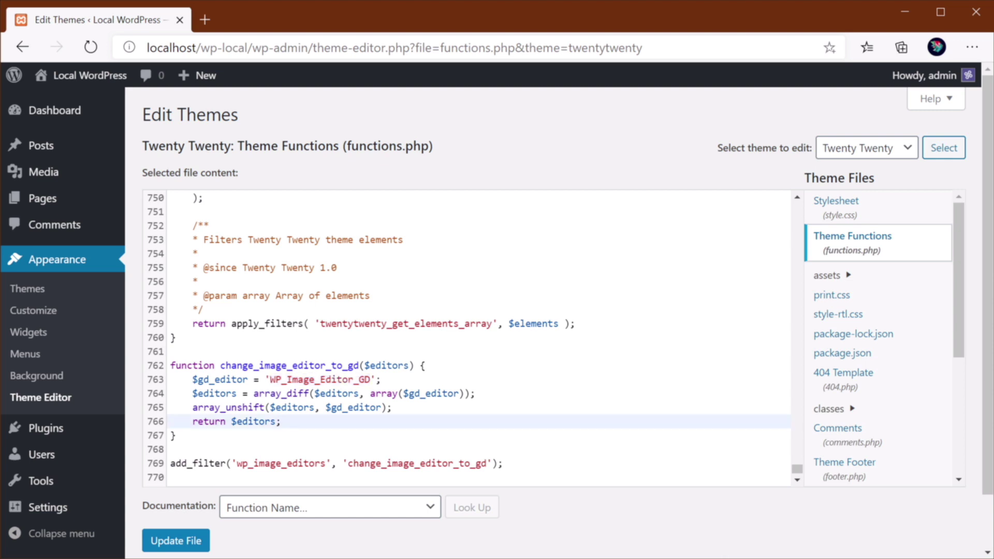
{"action": "left_click", "coordinate": [201, 533]}
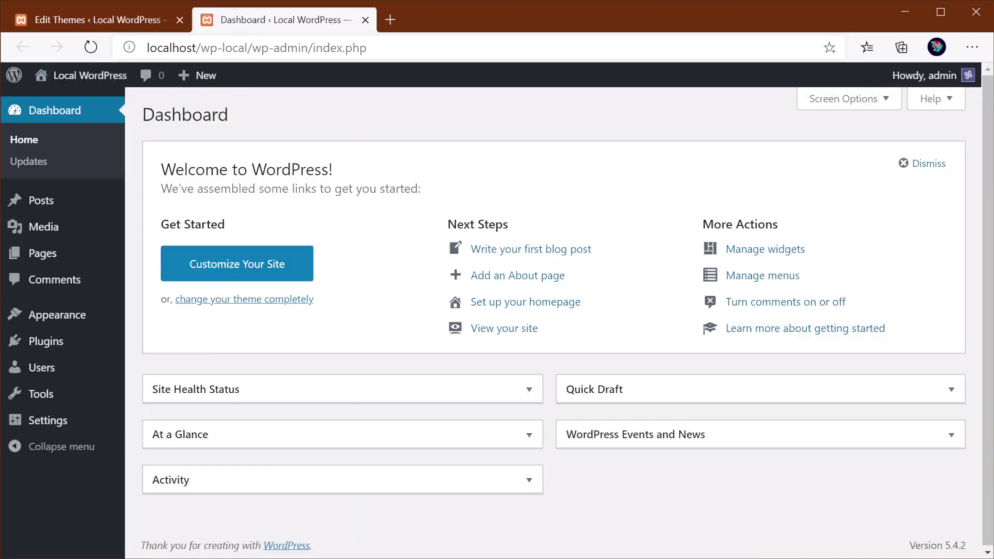
Return to the theme editor and review the added GD function block in functions.php.
{"action": "left_click", "coordinate": [121, 23]}
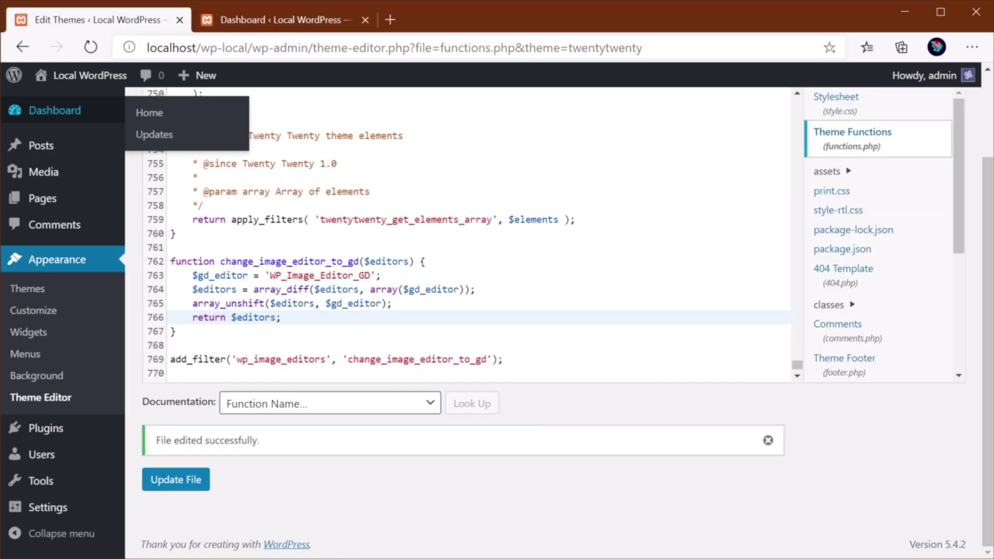
{"action": "left_click", "coordinate": [311, 289]}
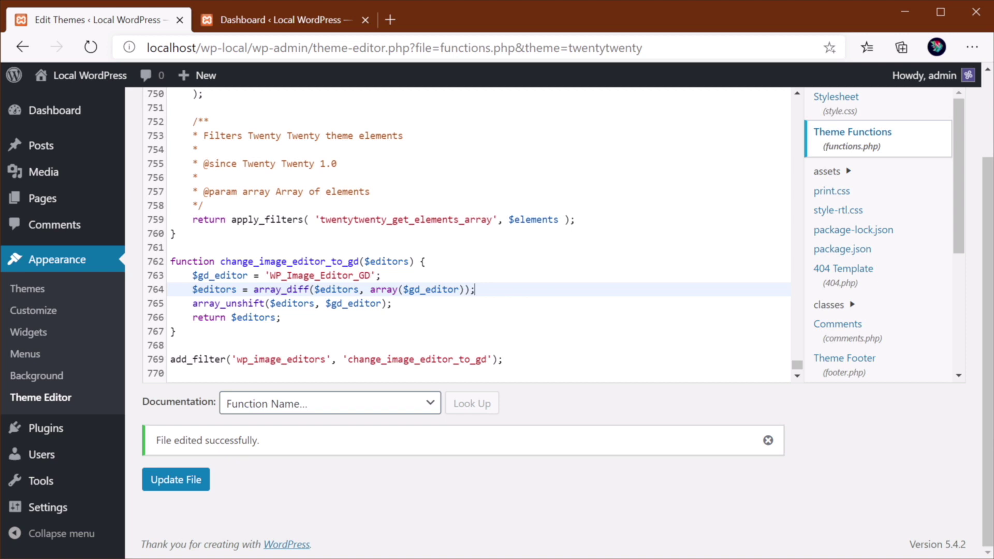
{"action": "left_click_drag", "start_coordinate": [503, 359], "coordinate": [171, 261]}
{"action": "left_click", "coordinate": [270, 275]}
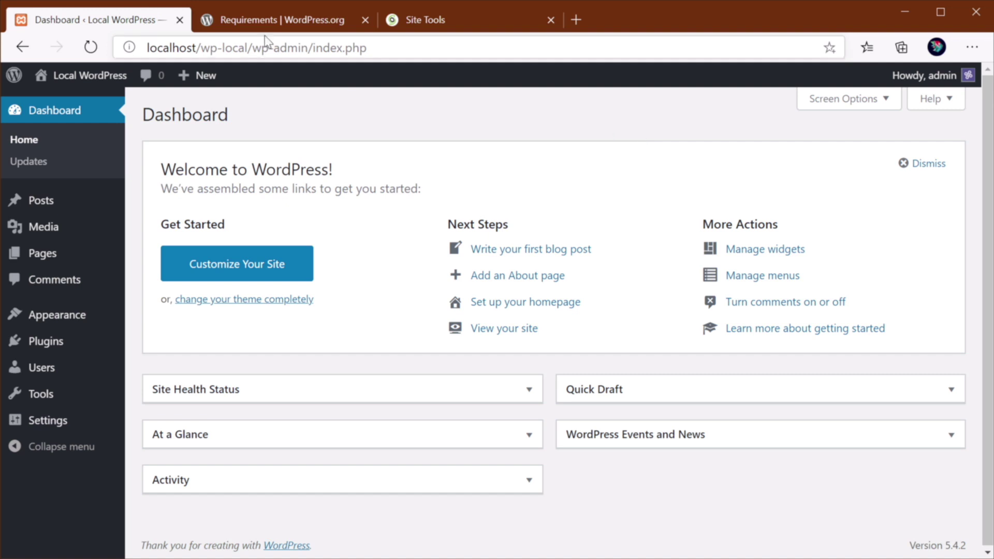
Read WordPress.org's PHP 7.4 or greater requirement, then switch to the SiteGround Site Tools dashboard.
{"action": "left_click", "coordinate": [263, 19]}
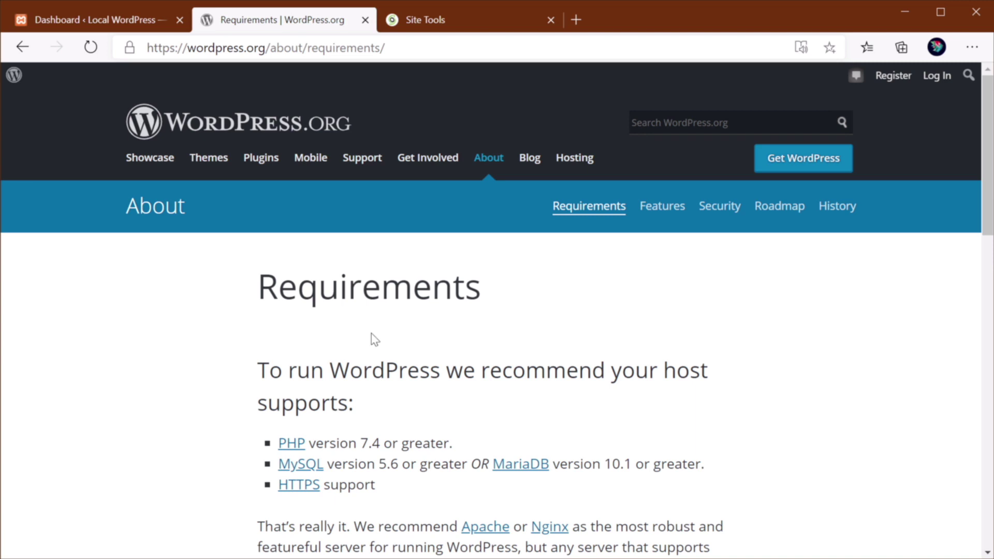
{"action": "left_click", "coordinate": [446, 19]}
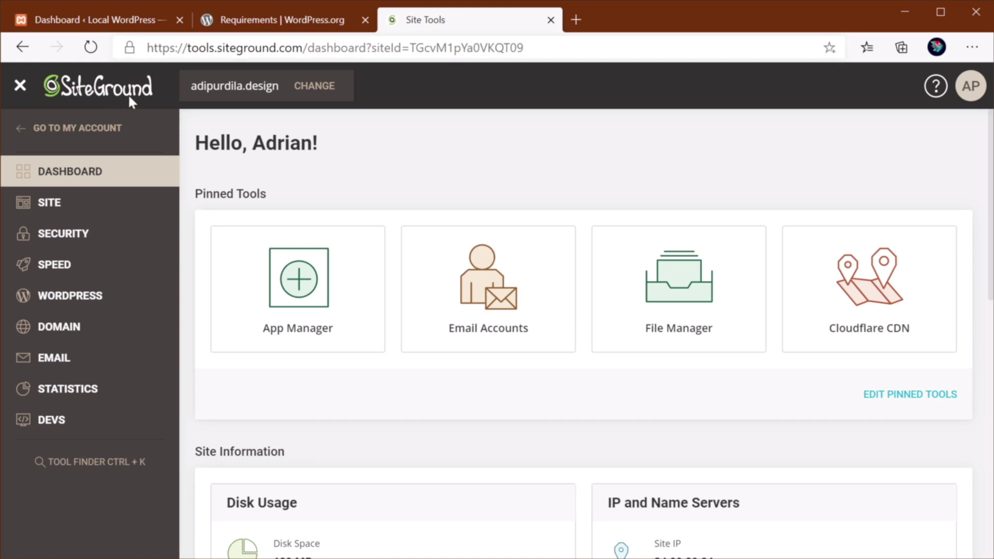
Expand DEVS in the Site Tools sidebar and open PHP Manager, showing PHP 7.3.18.
{"action": "left_click", "coordinate": [68, 429]}
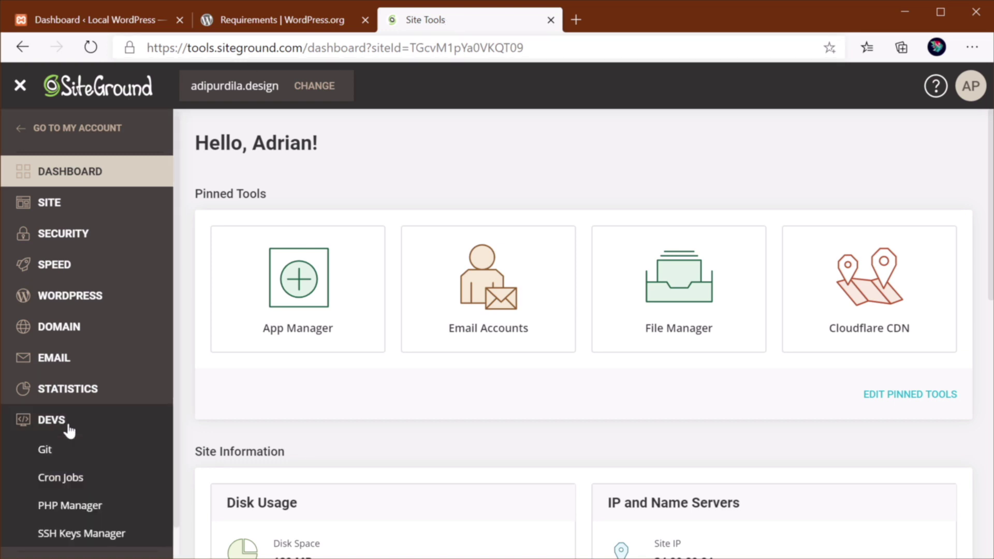
{"action": "scroll", "coordinate": [85, 515], "scroll_direction": "down", "scroll_amount": 1}
{"action": "left_click", "coordinate": [118, 481]}
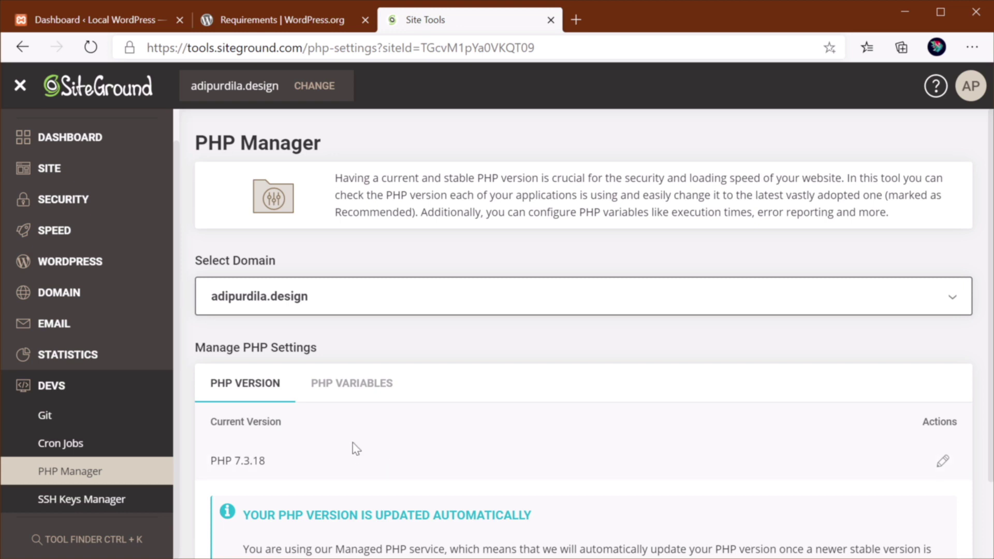
{"action": "scroll", "coordinate": [356, 448], "scroll_direction": "down", "scroll_amount": 2}
{"action": "left_click_drag", "start_coordinate": [258, 422], "coordinate": [495, 422]}
{"action": "left_click", "coordinate": [532, 441]}
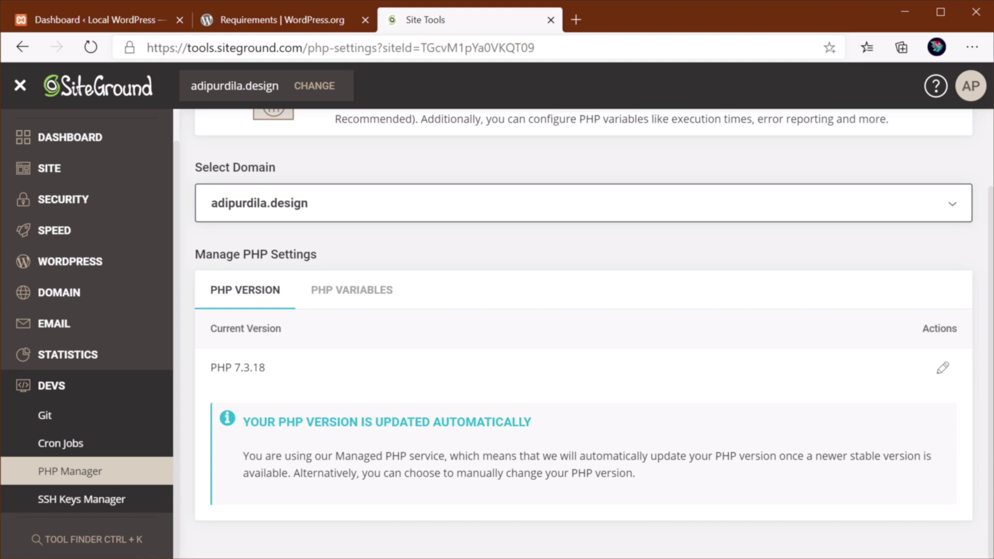